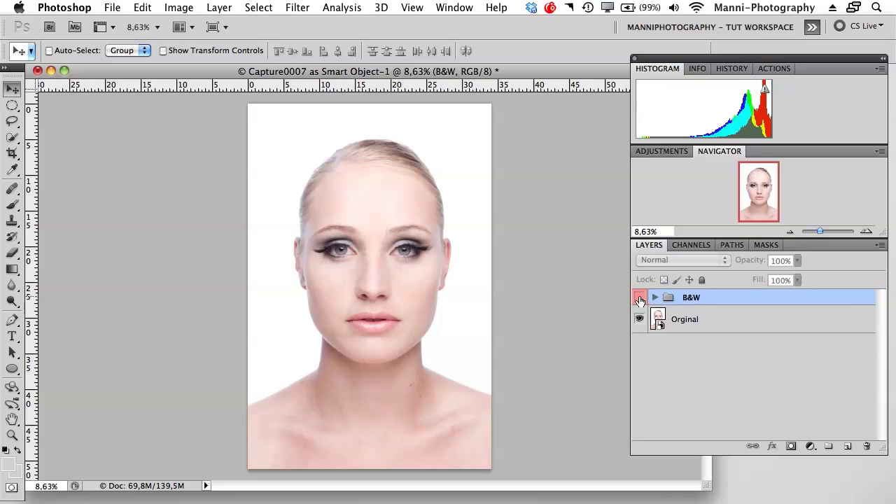
Show the B&W layer group and examine the adjustment and smart object layers inside it
click(640, 297)
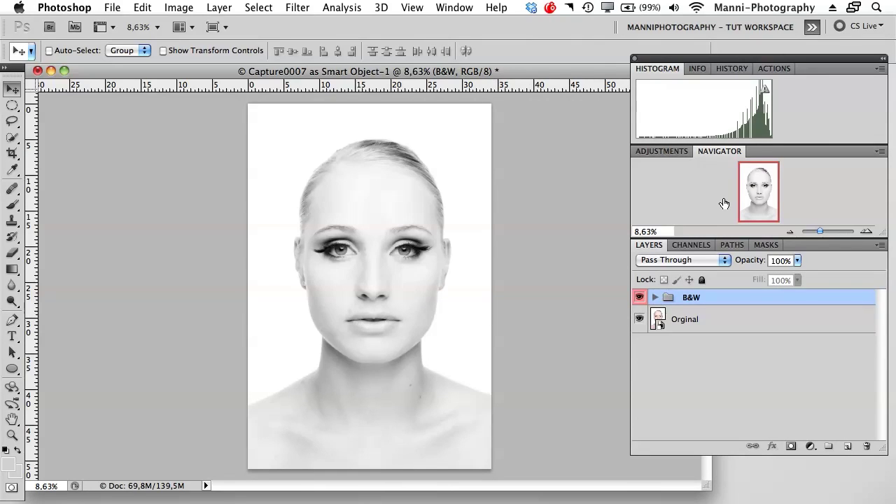
click(657, 298)
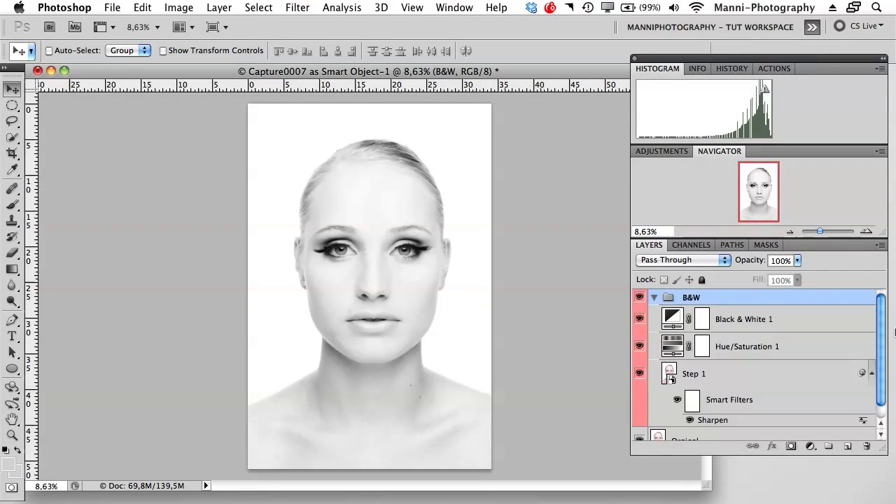
scroll(874, 325, down, 1)
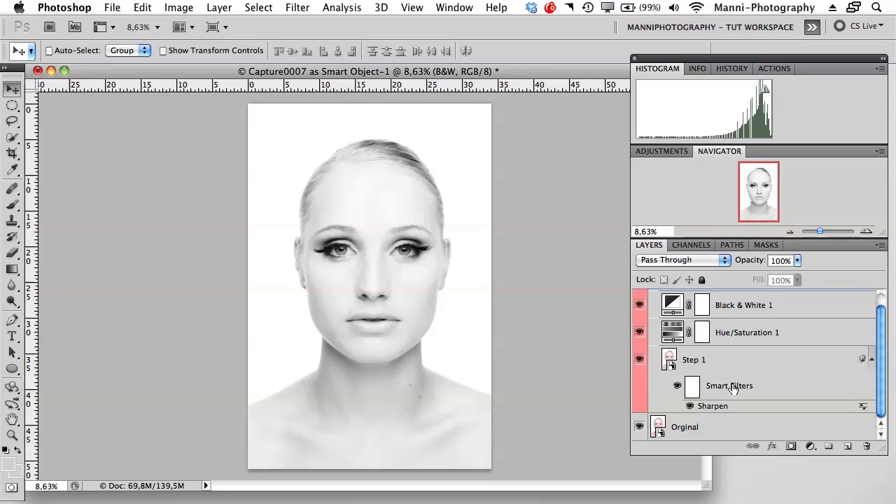
scroll(881, 347, up, 1)
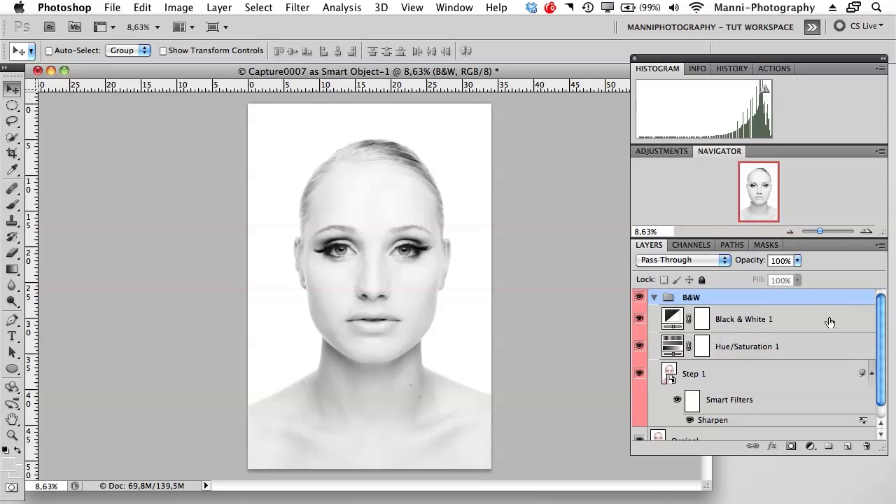
click(657, 300)
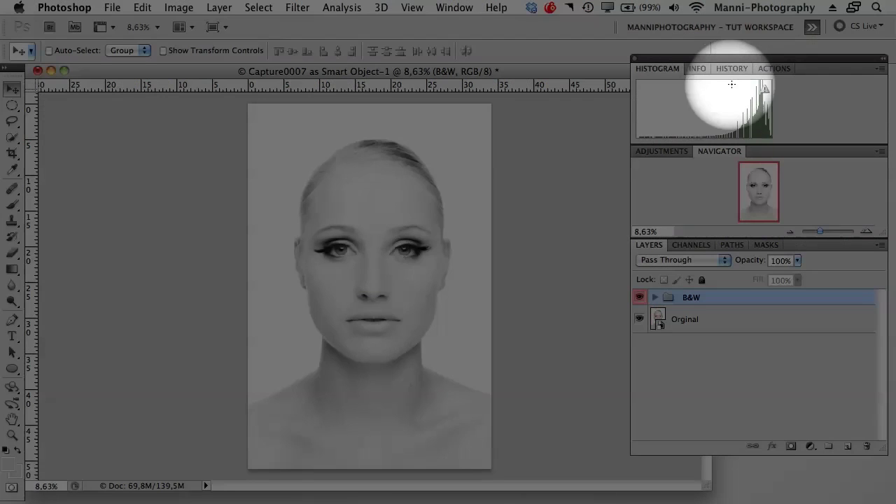
Examine the recorded steps of the Black & White action in the KIKI – MANNIPHOTO action set
click(772, 70)
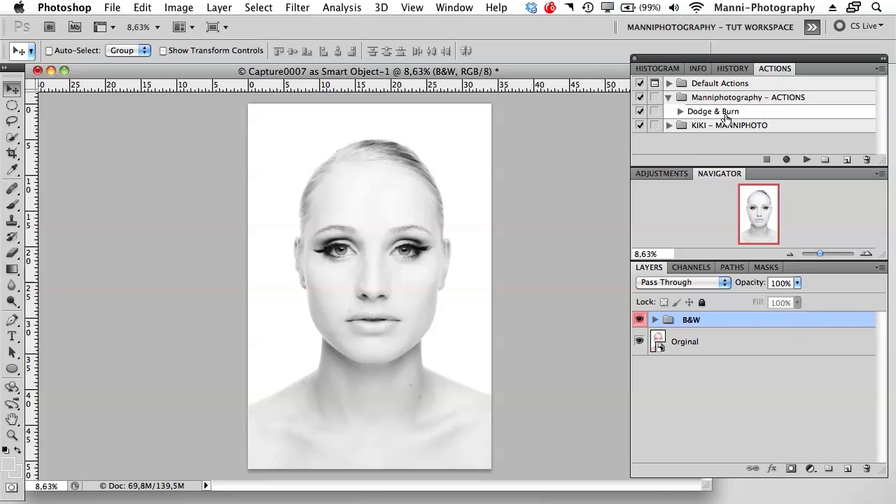
click(669, 98)
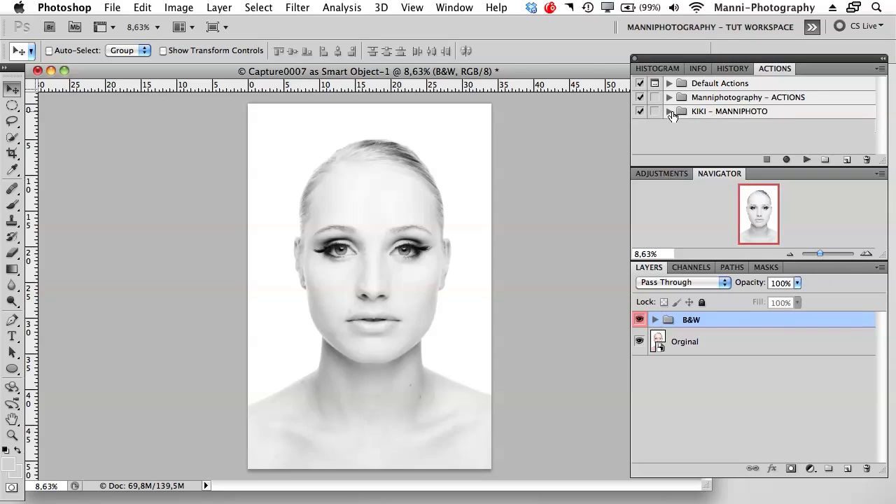
click(670, 112)
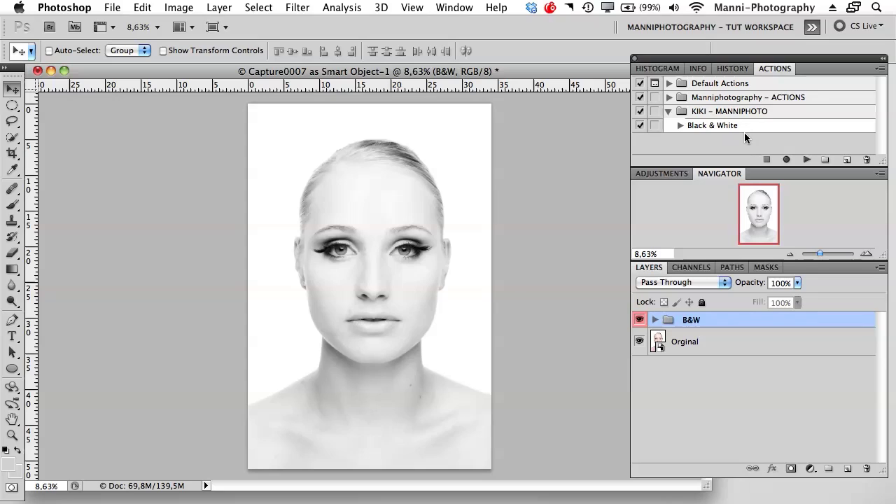
click(680, 126)
mouse_move(881, 90)
mouse_down()
mouse_move(882, 140)
mouse_move(882, 85)
mouse_up()
click(680, 112)
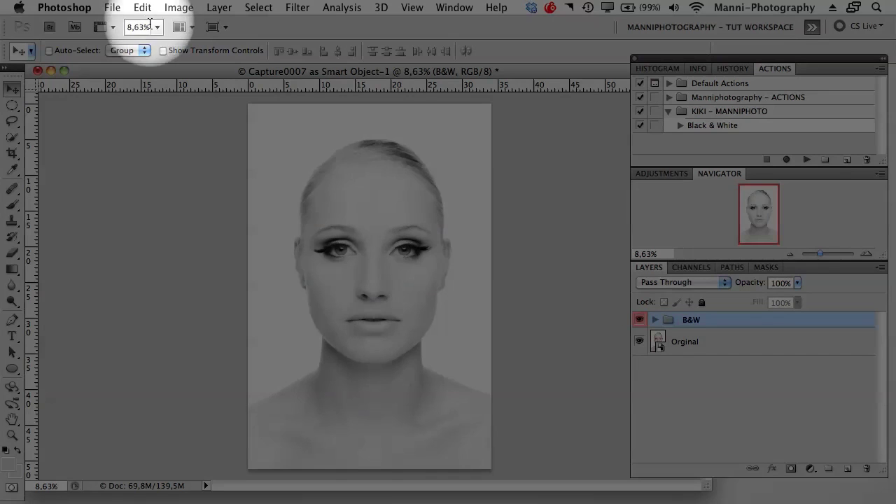
Open the Batch dialog and choose the KIKI – MANNIPHOTO set with the Black & White action
click(113, 8)
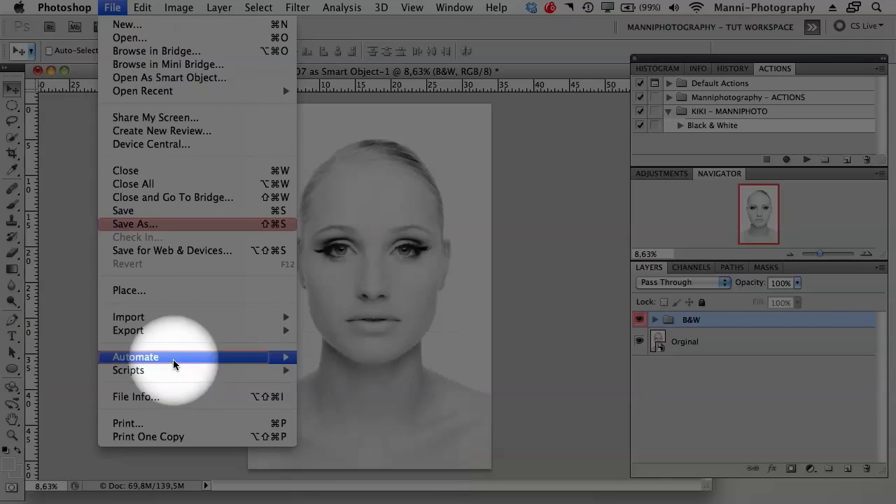
mouse_move(174, 359)
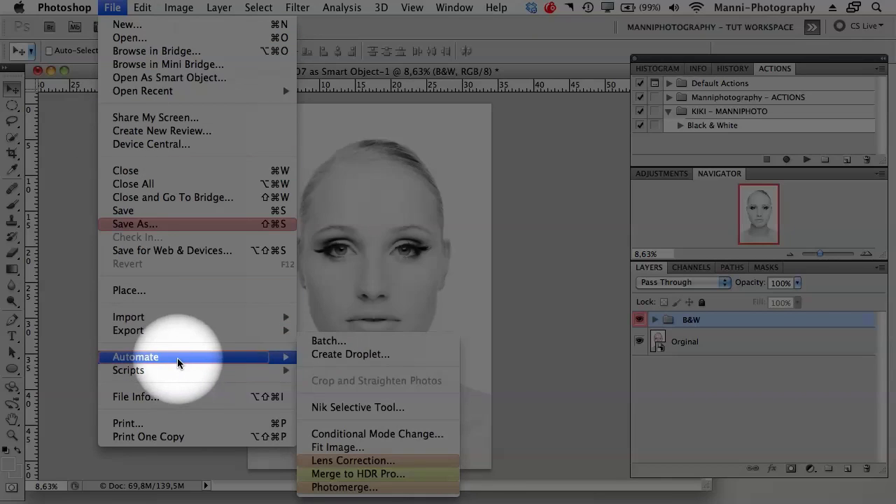
click(329, 342)
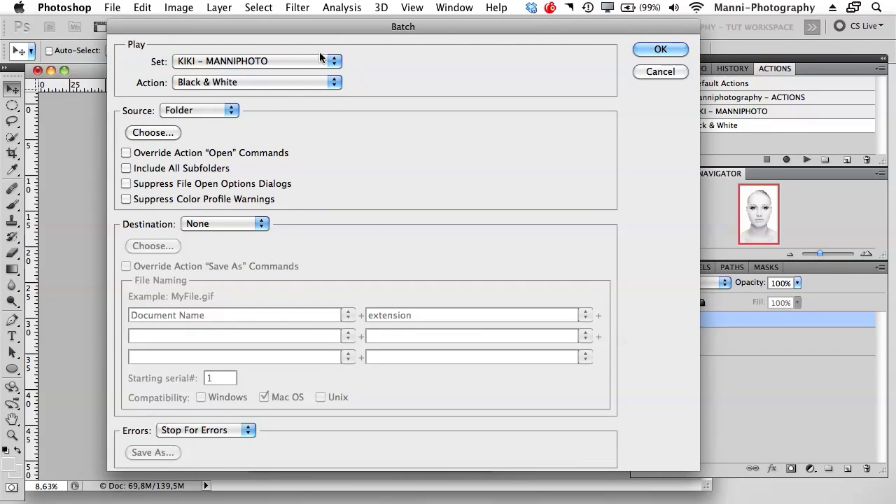
click(290, 62)
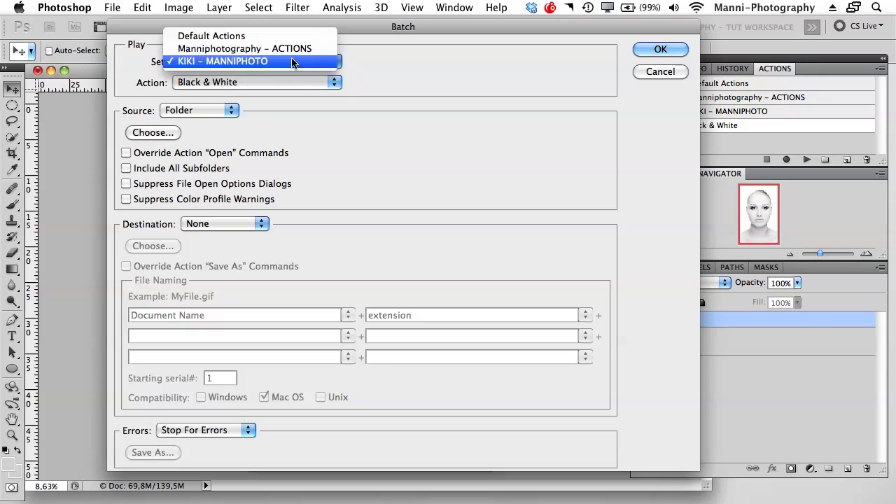
click(209, 35)
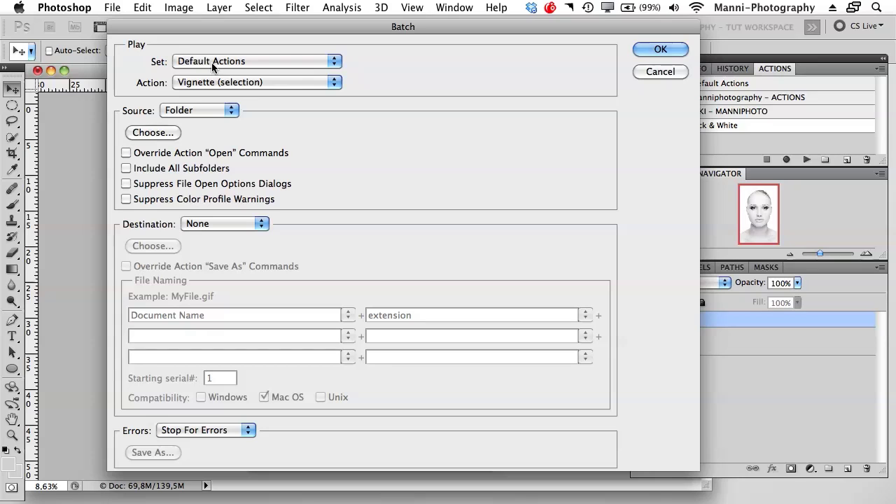
click(216, 64)
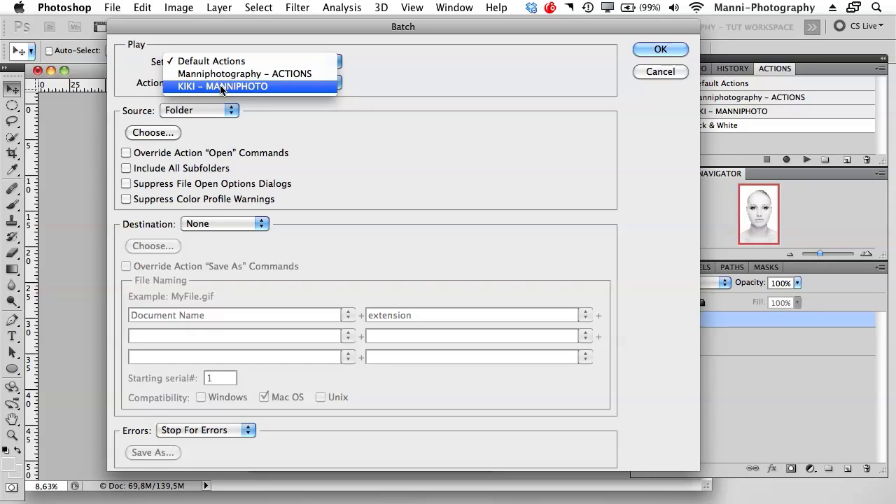
click(227, 86)
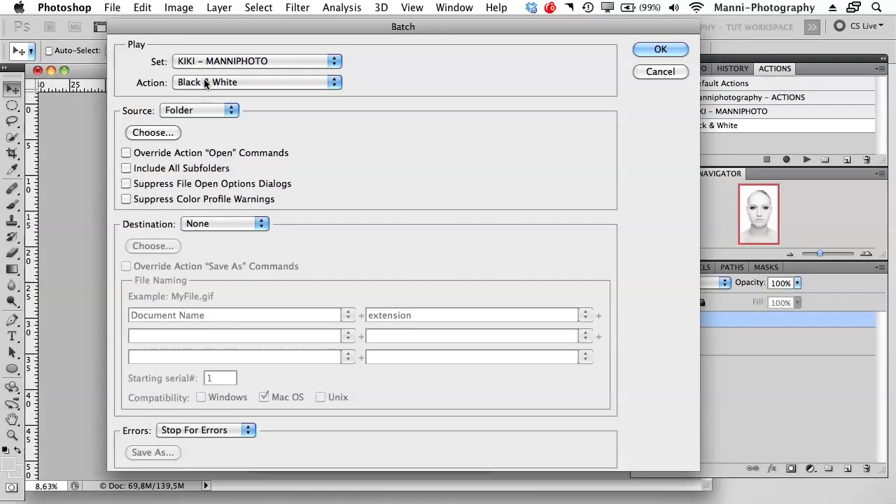
click(207, 82)
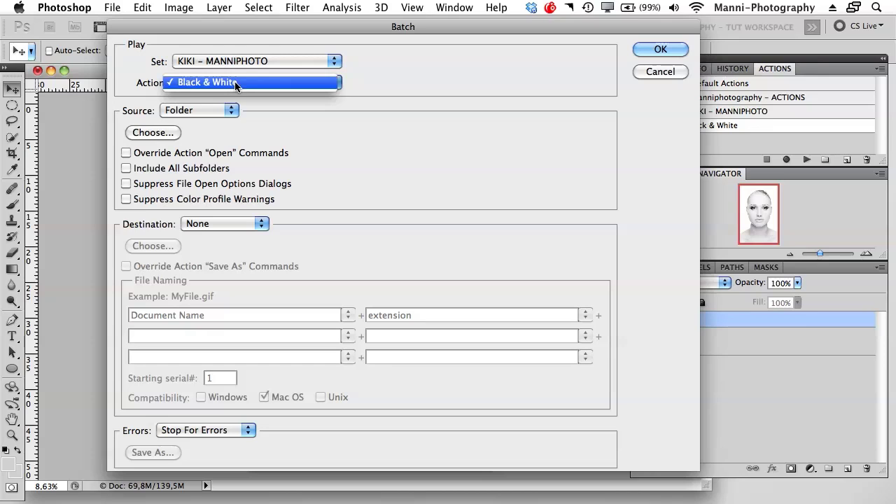
click(229, 82)
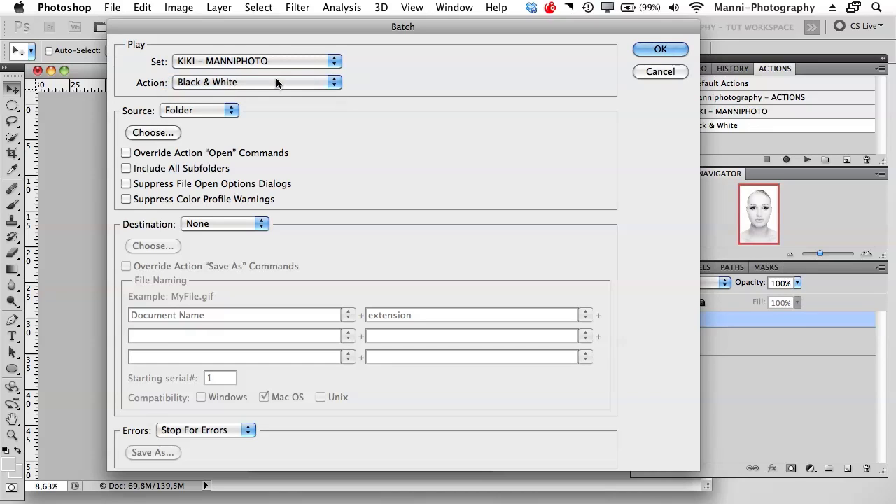
click(230, 82)
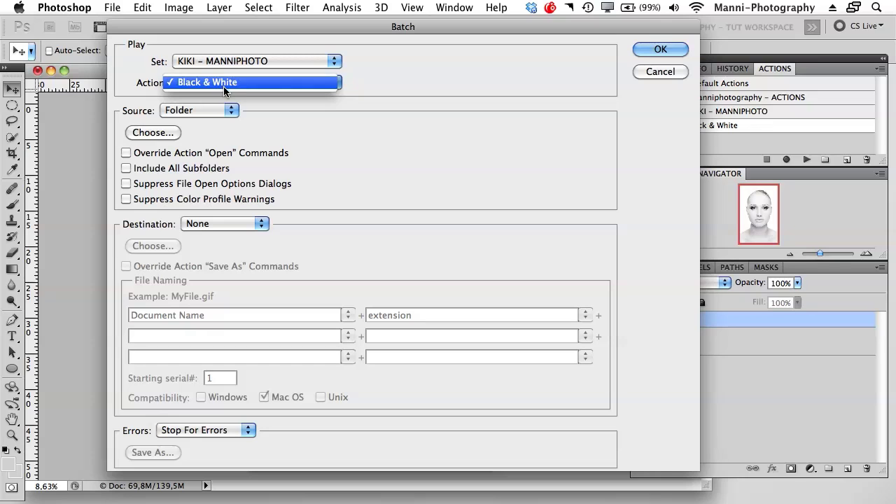
click(223, 84)
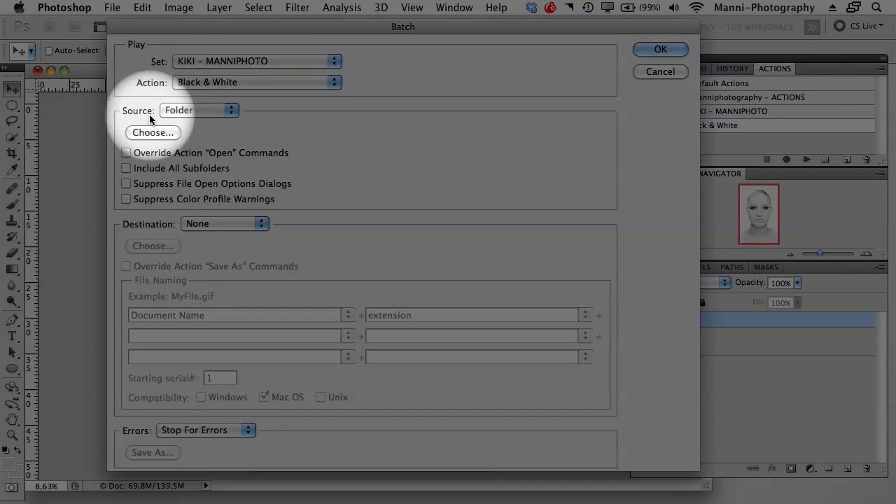
Check which source types the batch offers, then close the Batch dialog without running it
click(180, 112)
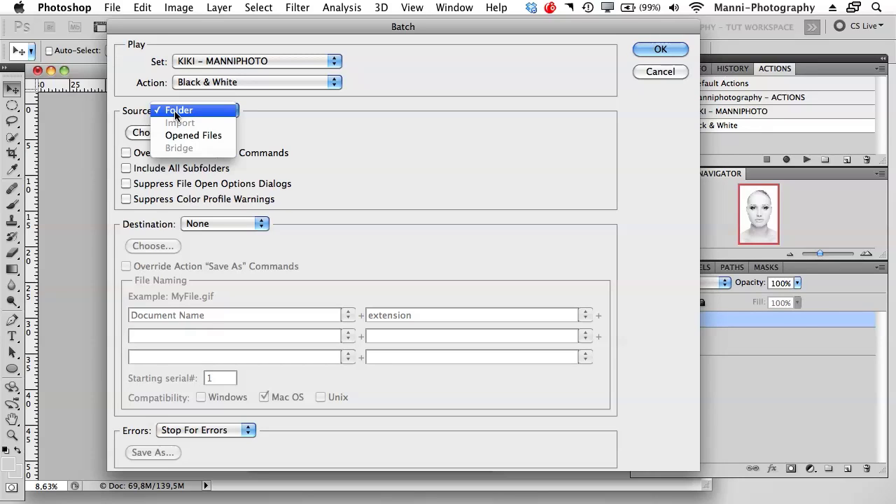
click(280, 128)
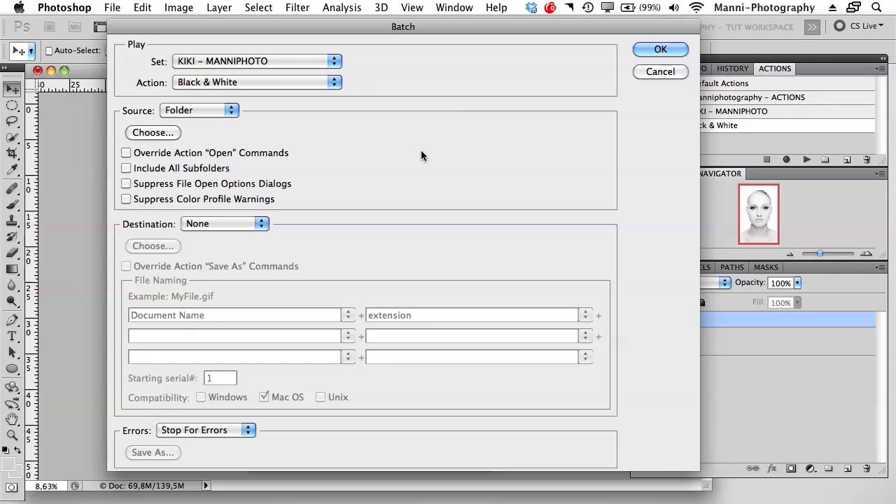
click(655, 73)
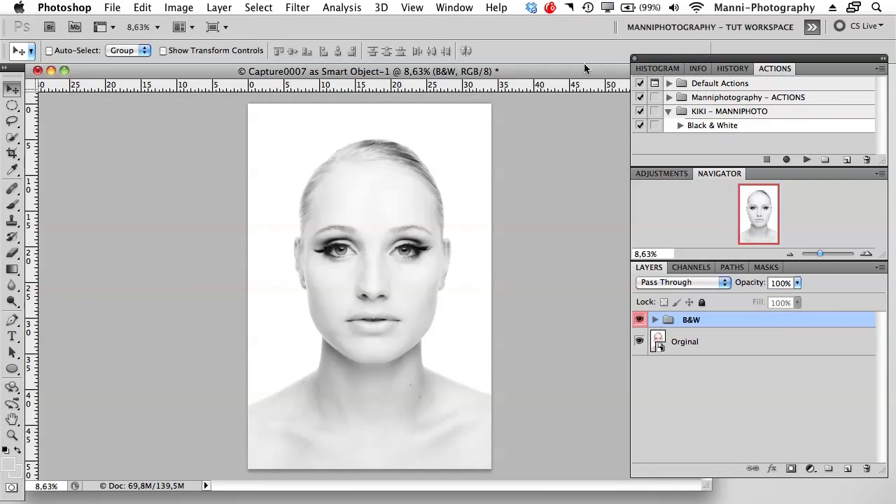
Switch to Adobe Bridge and start a Photoshop batch on the selected Capture images, with Bridge as the source
mouse_move(331, 501)
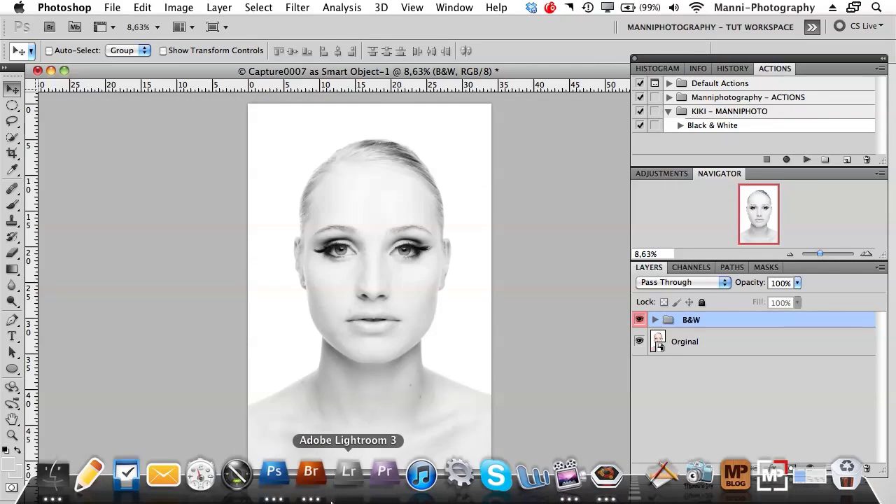
click(311, 473)
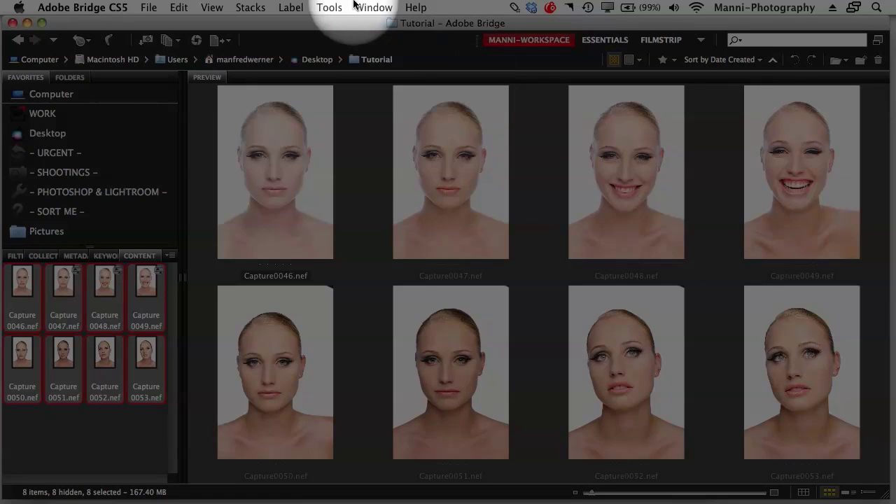
click(329, 7)
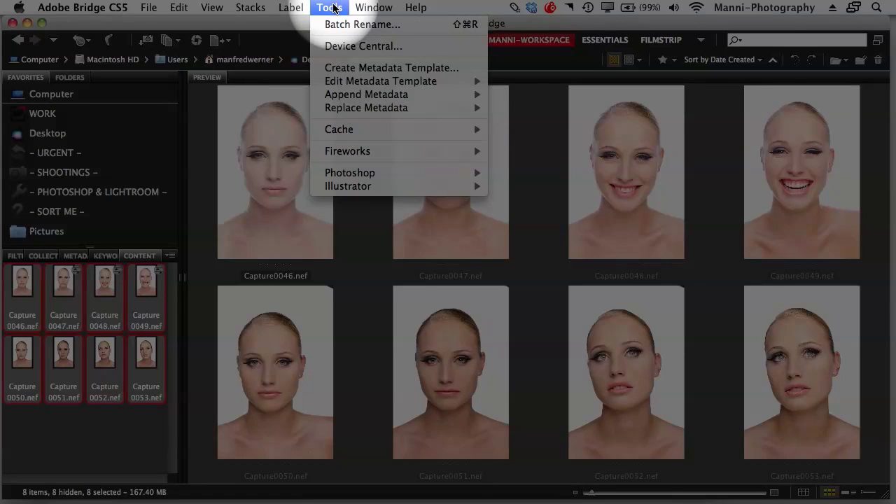
mouse_move(356, 173)
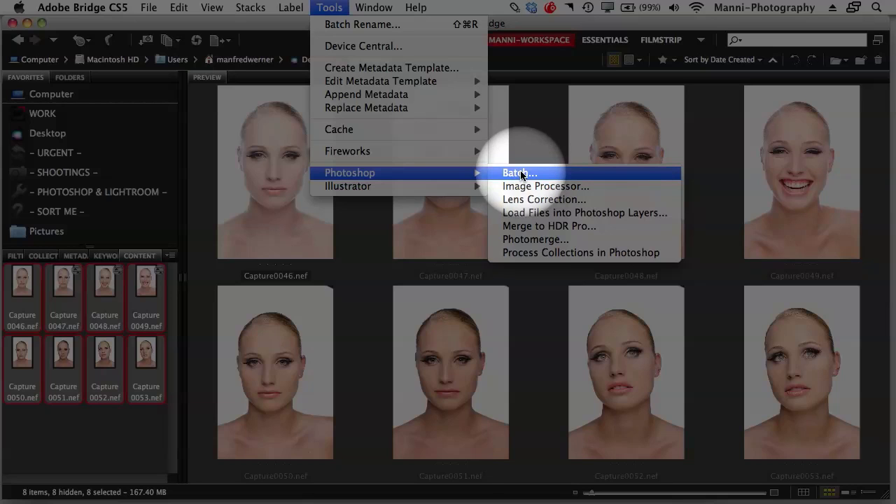
click(521, 174)
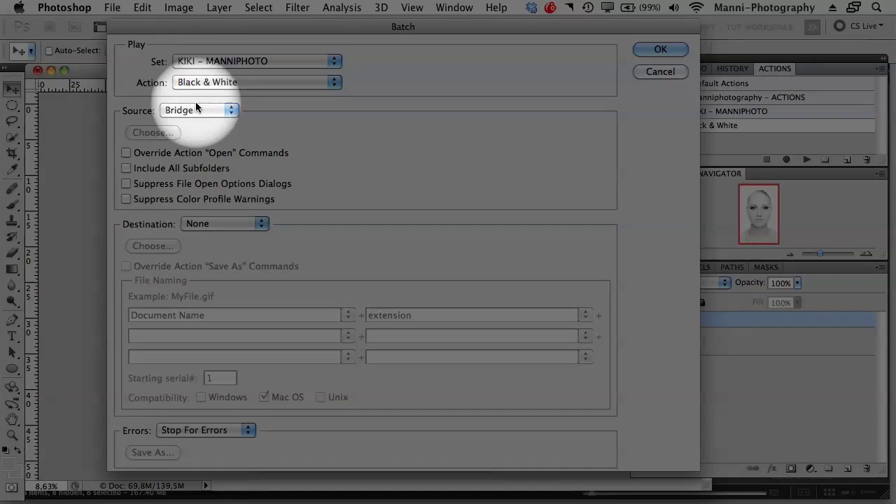
click(193, 110)
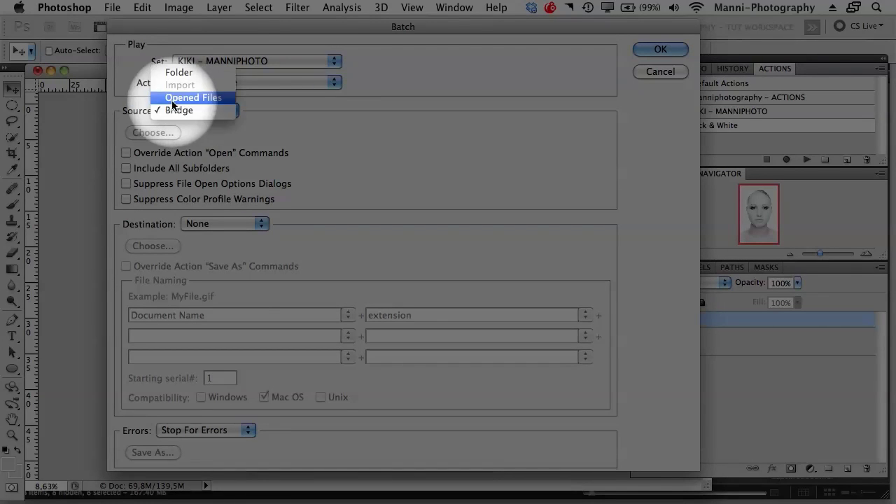
click(181, 110)
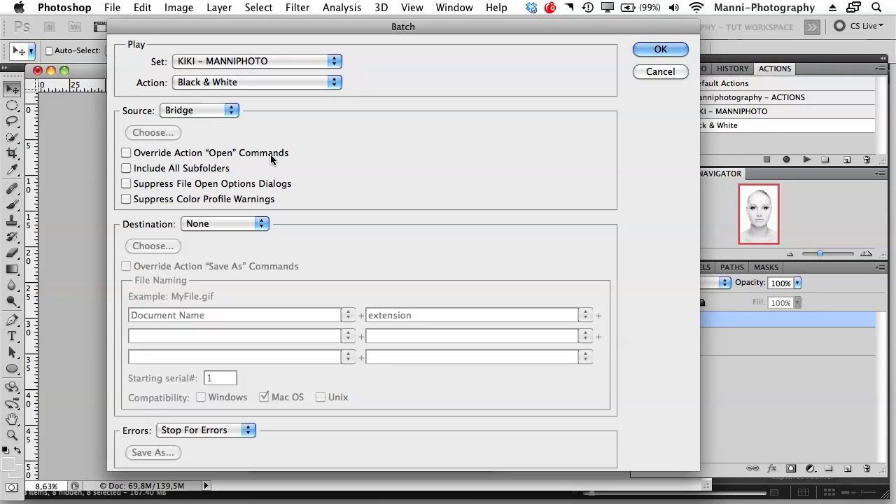
Enable Suppress File Open Options Dialogs, review the batch destination choices, and cancel the batch
click(137, 169)
click(127, 183)
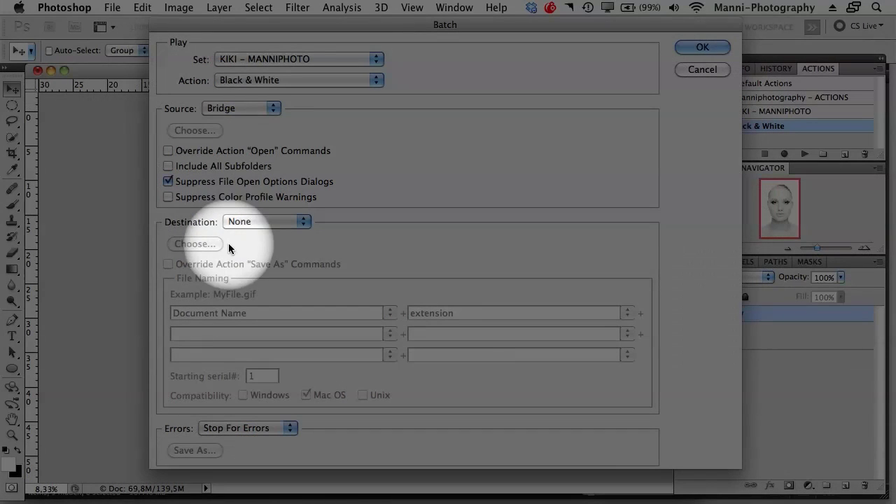
click(236, 222)
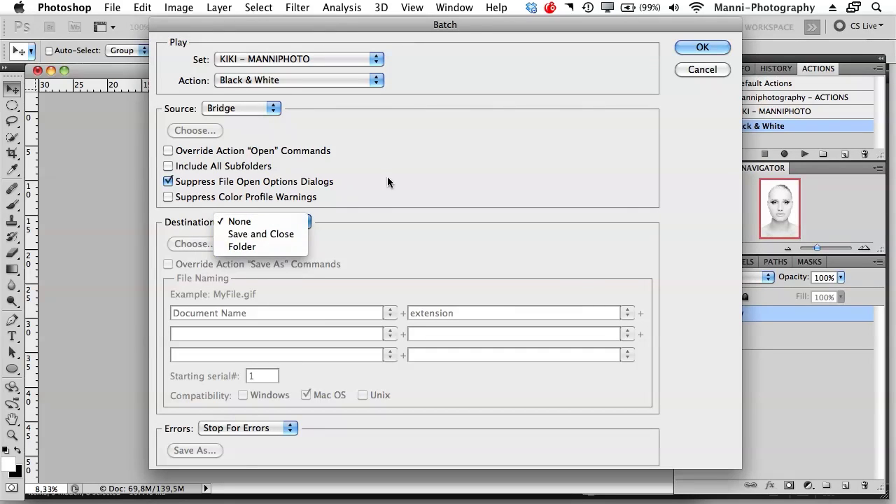
click(389, 182)
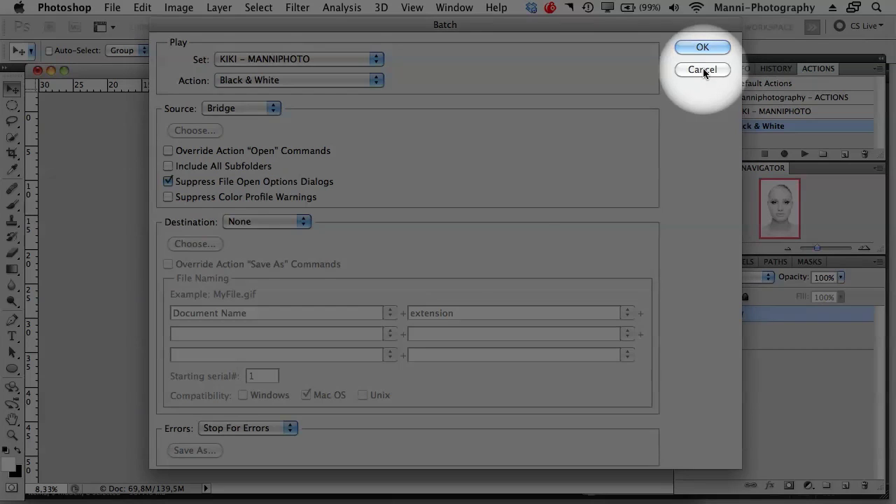
click(702, 70)
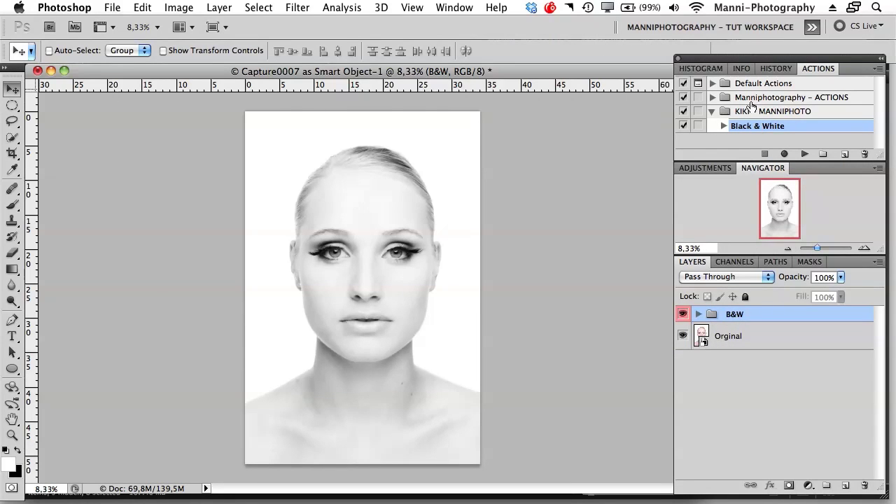
Expand the Black & White action and resume recording after its last Show current layer command
click(724, 127)
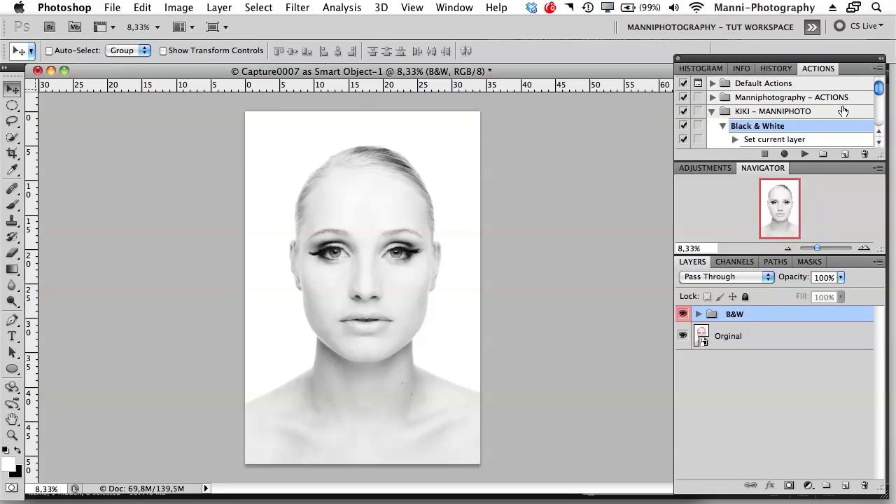
drag(877, 92, 884, 130)
click(772, 143)
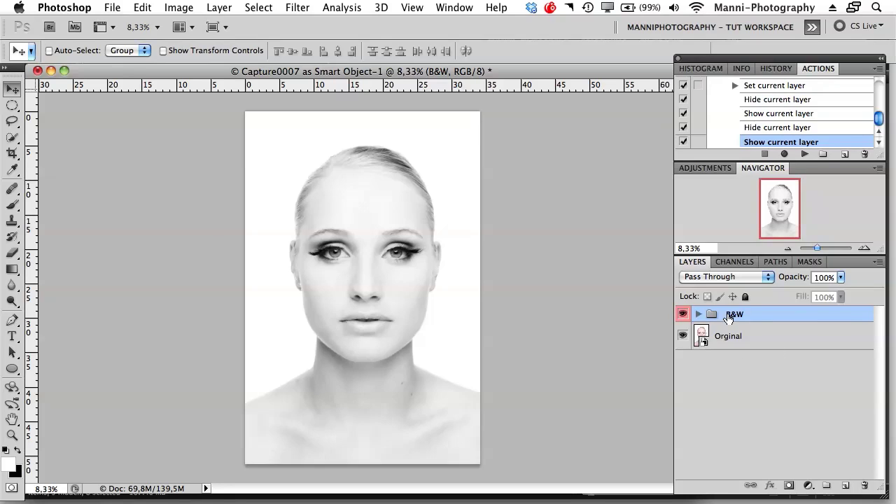
click(784, 155)
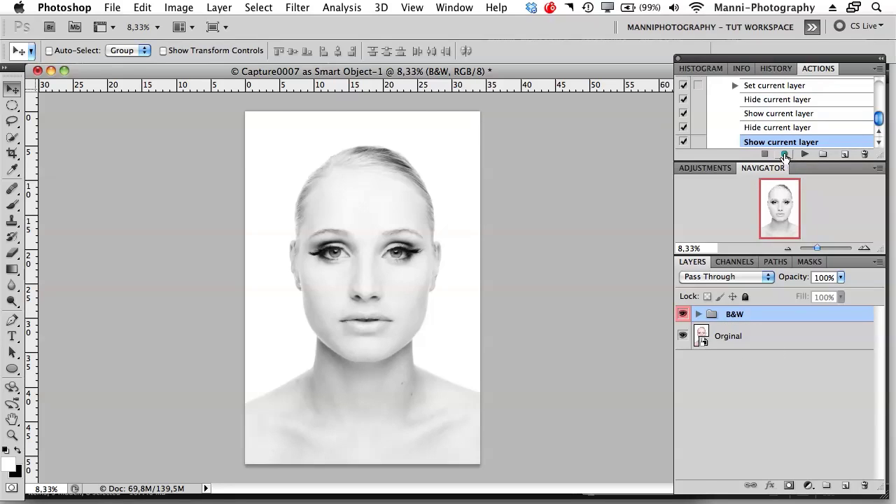
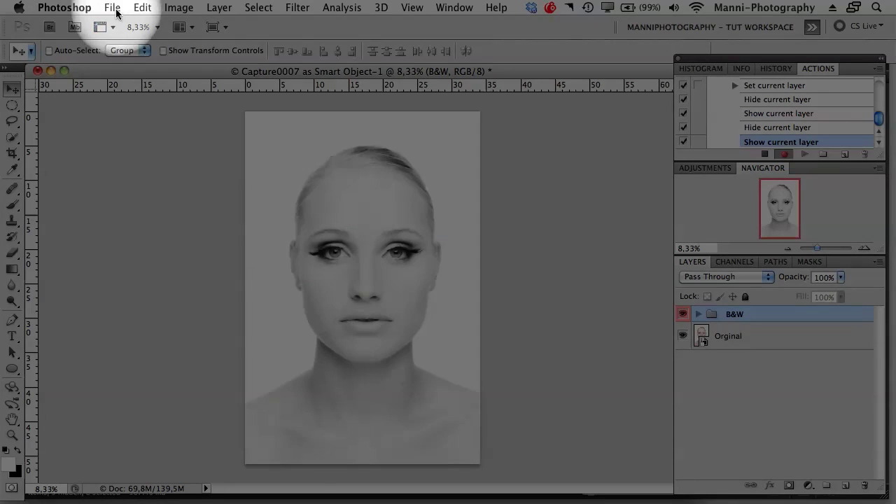
Start a Save As of the black-and-white portrait and choose the kiki & manniphoto folder inside Tutorial as its location
click(112, 7)
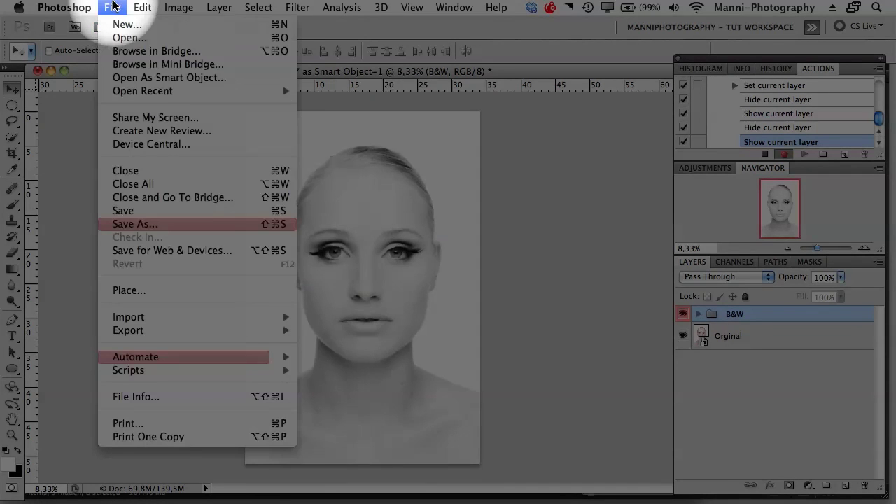
click(142, 224)
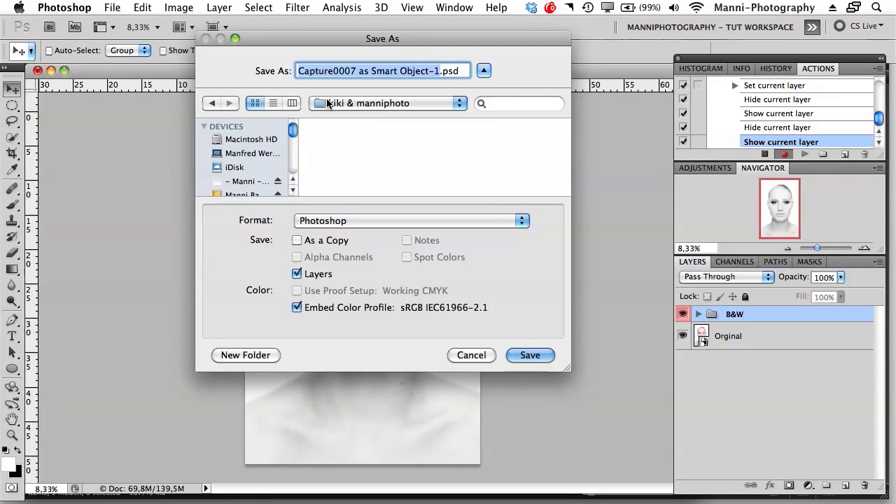
click(326, 103)
click(350, 116)
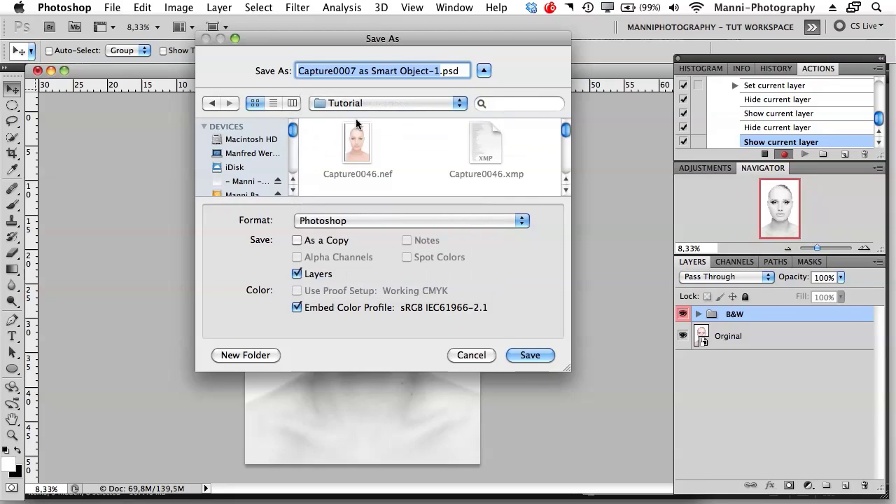
drag(569, 133, 567, 168)
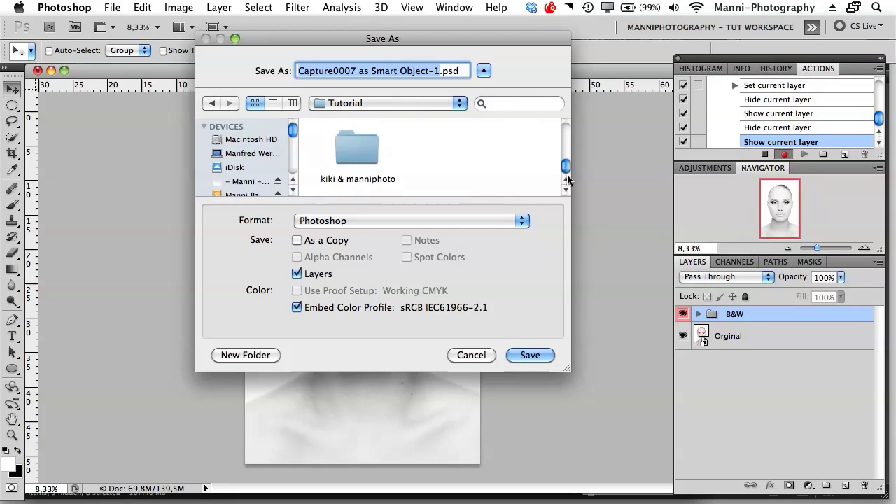
double_click(357, 162)
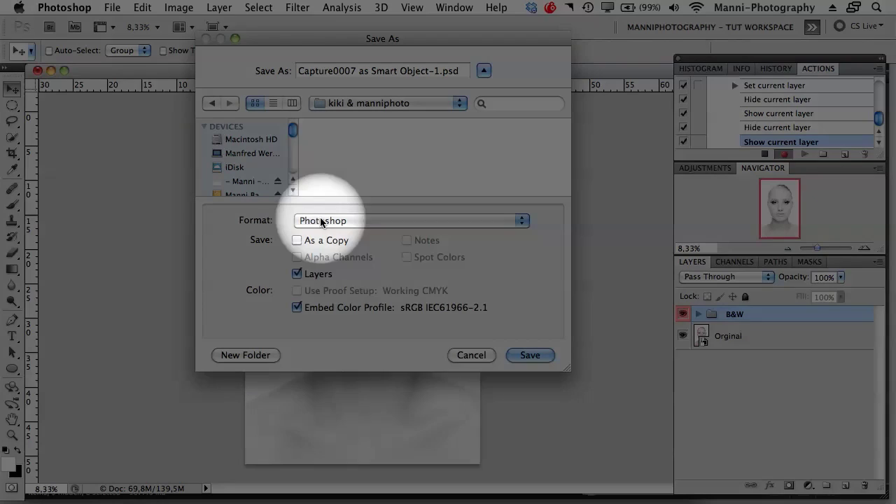
Save the portrait as a JPEG copy at Maximum quality 12 with the Baseline ("Standard") format option
click(323, 220)
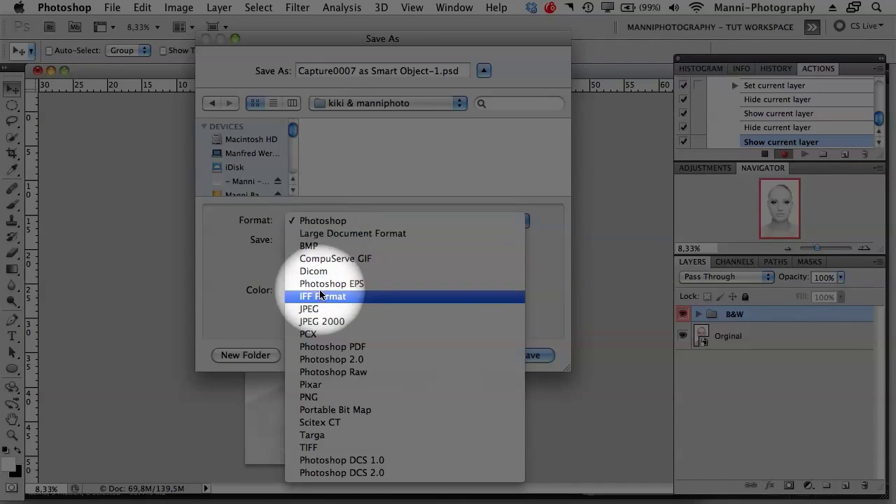
click(319, 309)
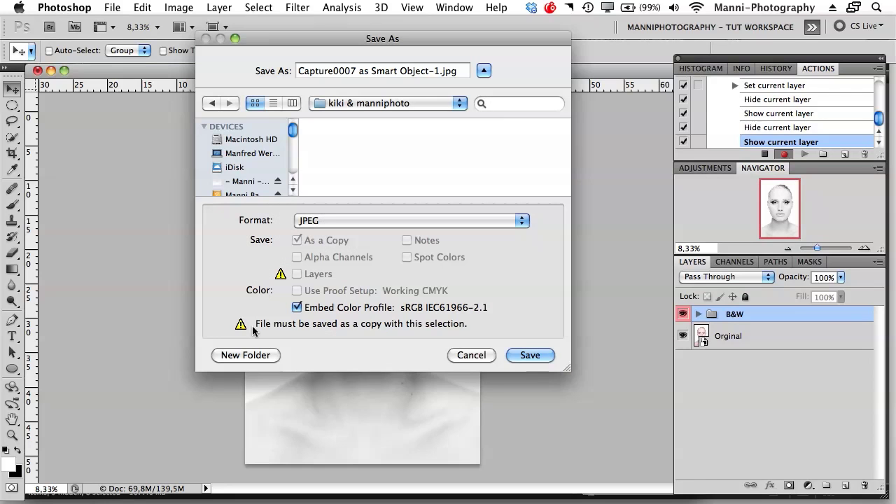
click(527, 355)
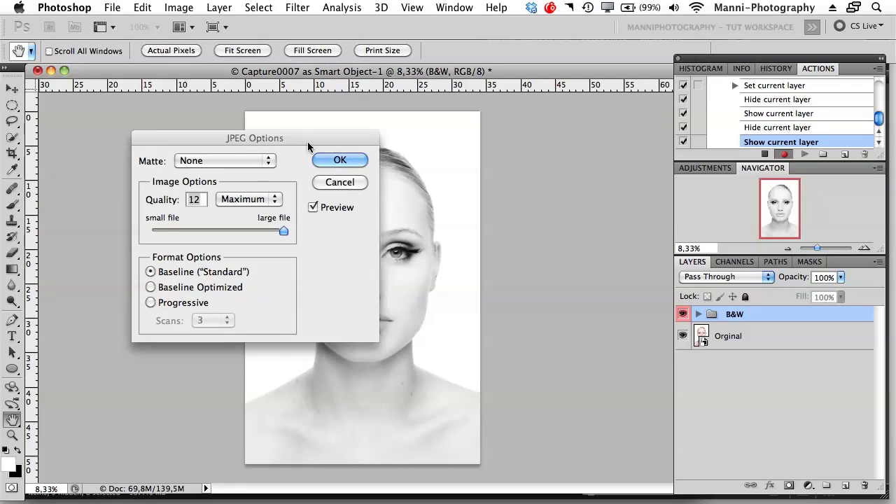
drag(307, 141, 359, 123)
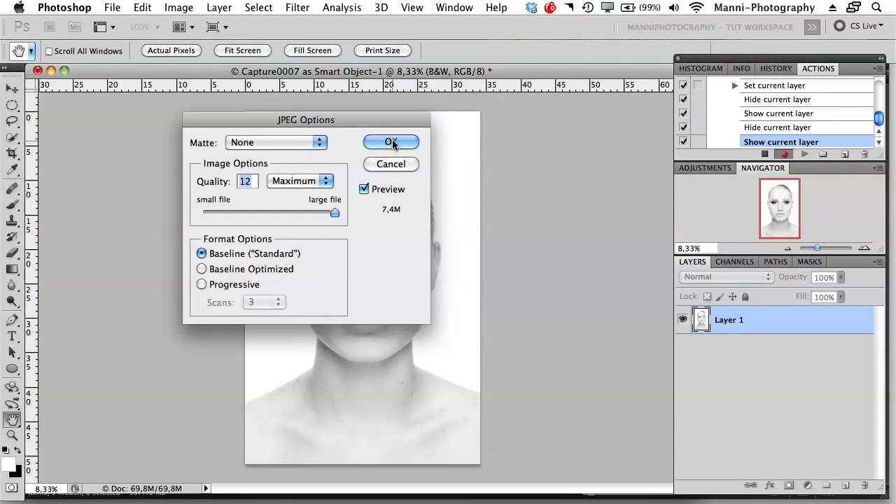
click(392, 141)
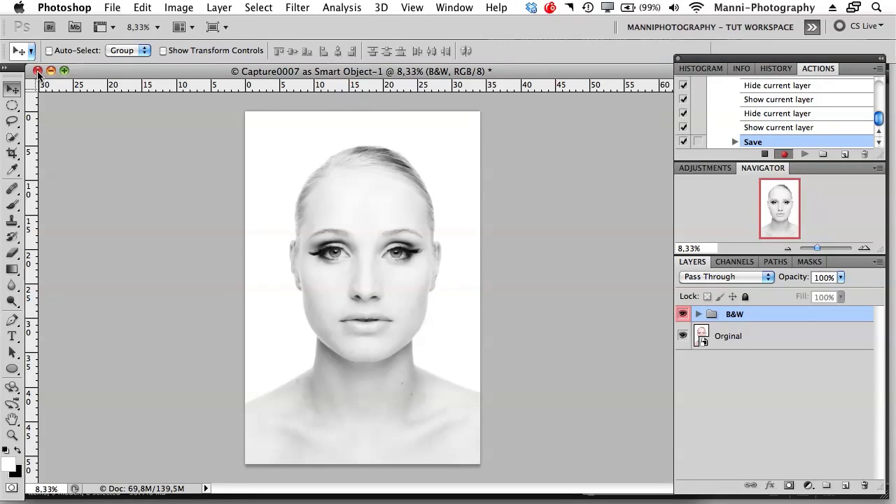
Close the portrait document without saving its changes and stop recording the action
click(38, 71)
click(400, 201)
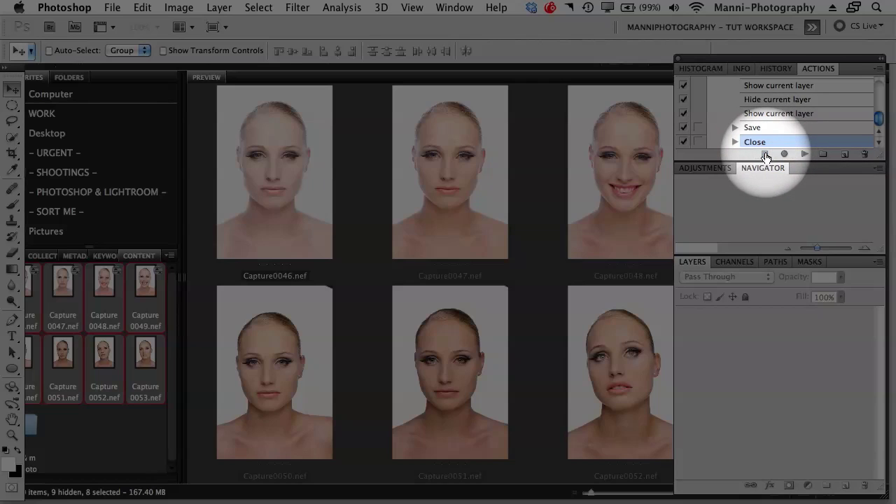
click(765, 154)
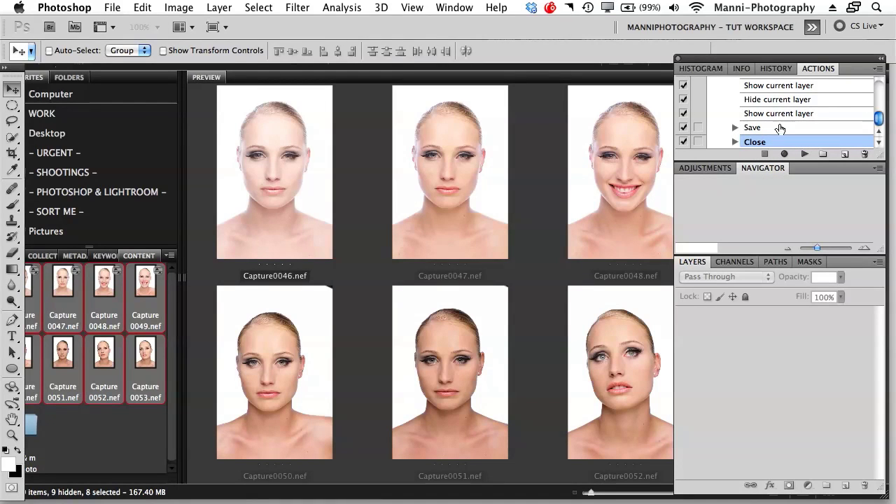
Enlarge the Actions list, return to its beginning, and collapse the Black & White action
mouse_move(876, 119)
mouse_down()
mouse_move(879, 82)
mouse_move(884, 121)
mouse_up()
drag(822, 162, 821, 208)
drag(879, 168, 885, 87)
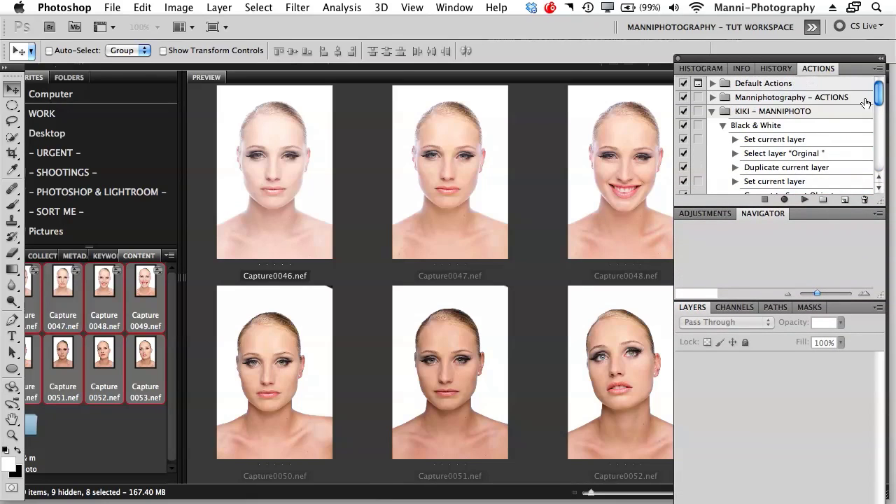
click(724, 126)
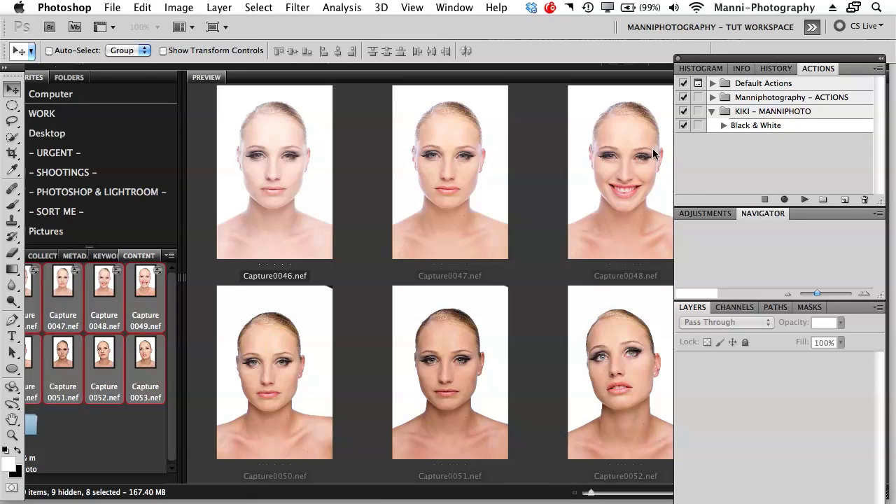
Switch to Adobe Bridge and run a Photoshop batch on the selected captures with KIKI – MANNIPHOTO's Black & White action, source Bridge, destination None
click(311, 481)
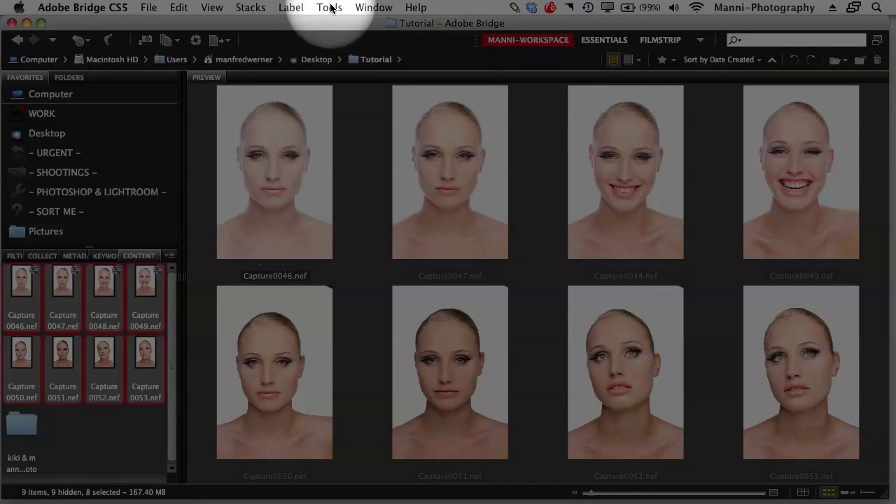
click(329, 7)
mouse_move(421, 172)
click(500, 173)
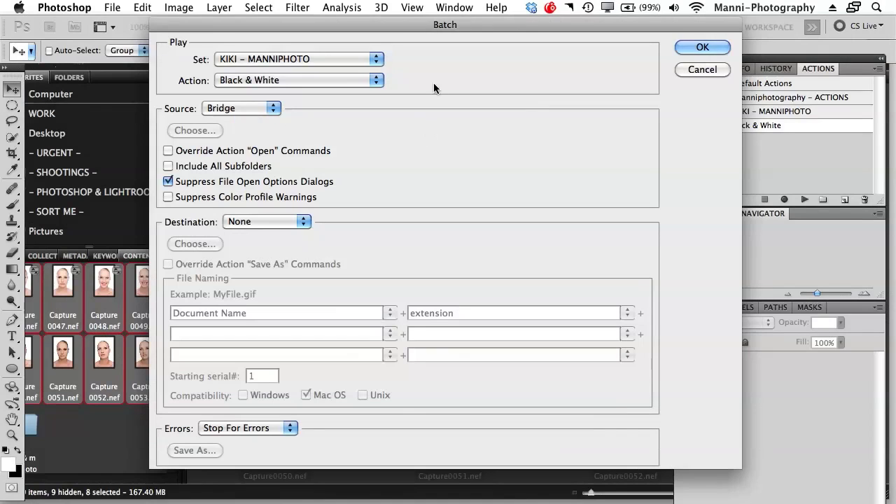
drag(419, 24, 380, 27)
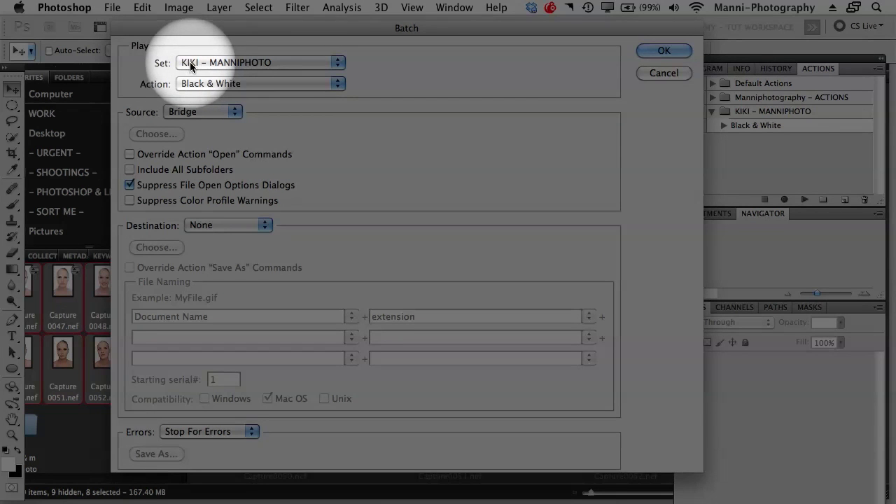
click(190, 65)
click(188, 65)
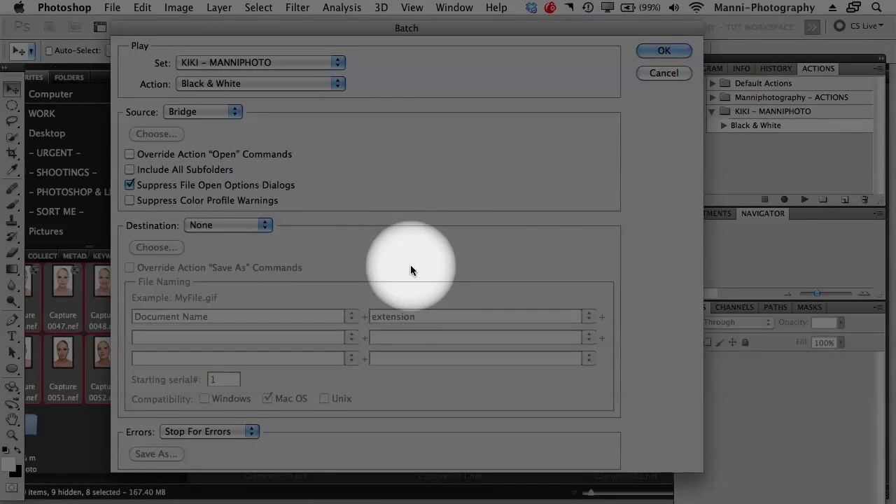
click(662, 49)
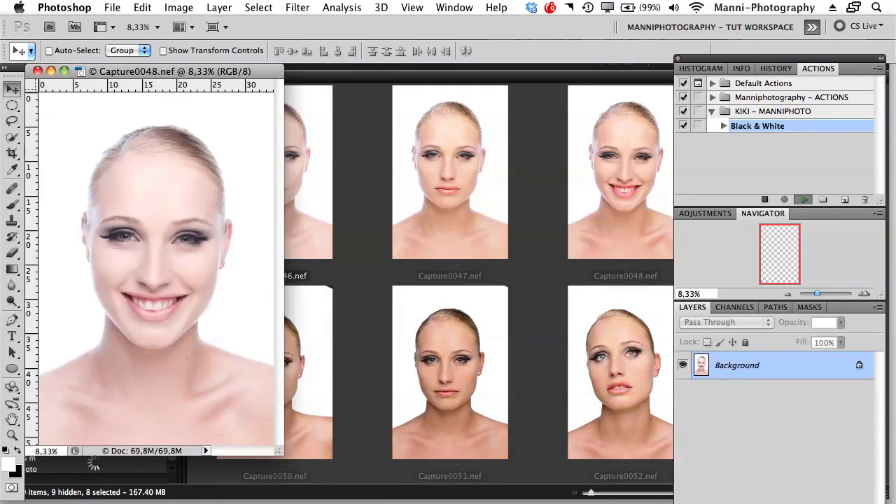
Switch to Bridge, open the kiki & manniphoto folder, and preview the processed black-and-white JPEGs one after another
click(98, 468)
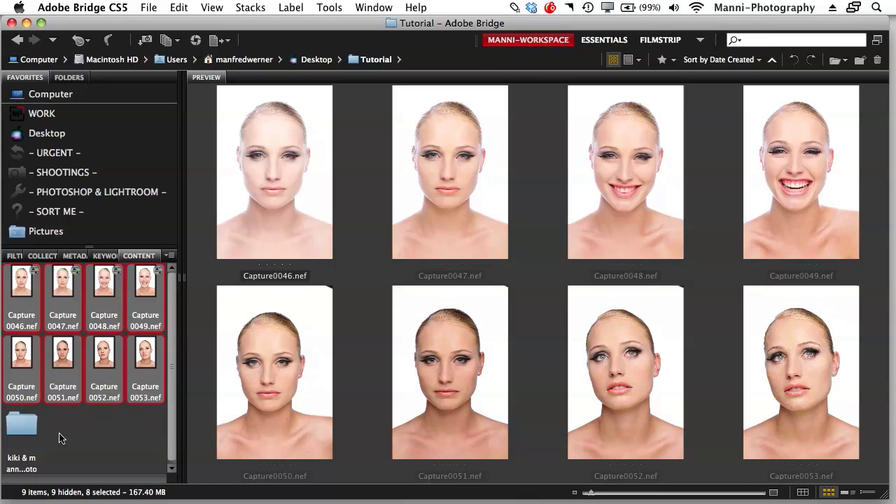
double_click(21, 425)
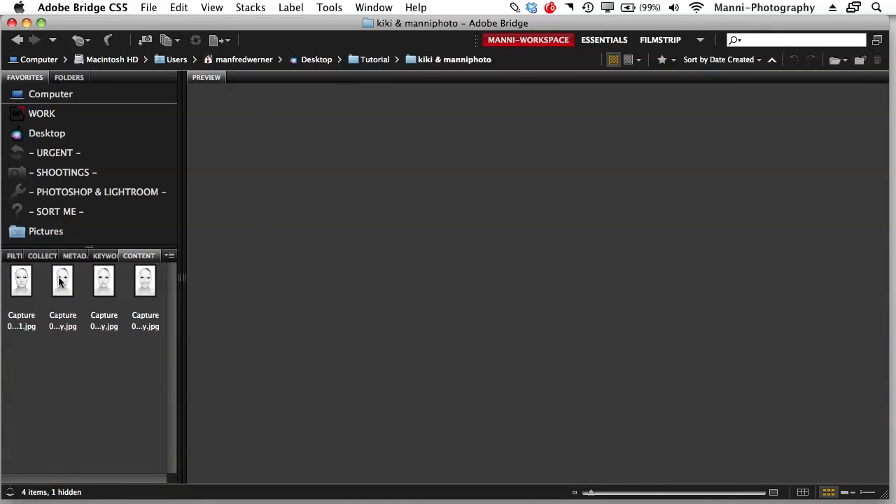
click(31, 283)
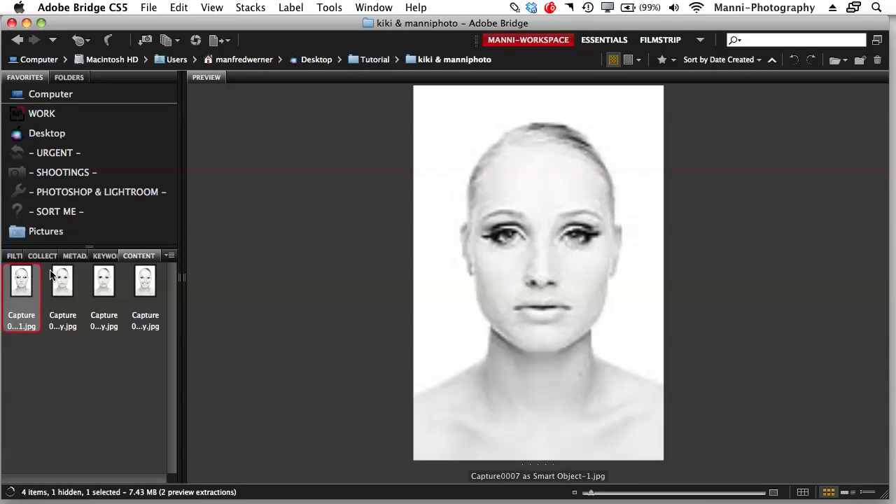
key(Right)
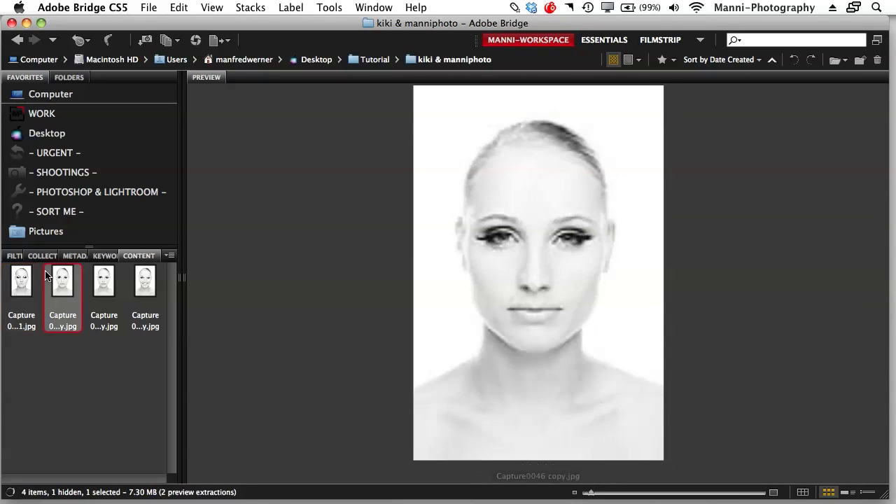
key(Right)
key(Right)
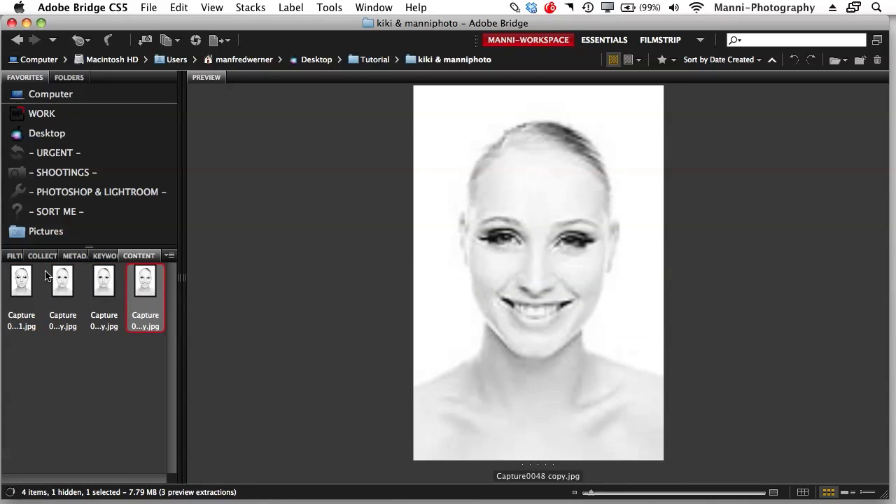
key(Left)
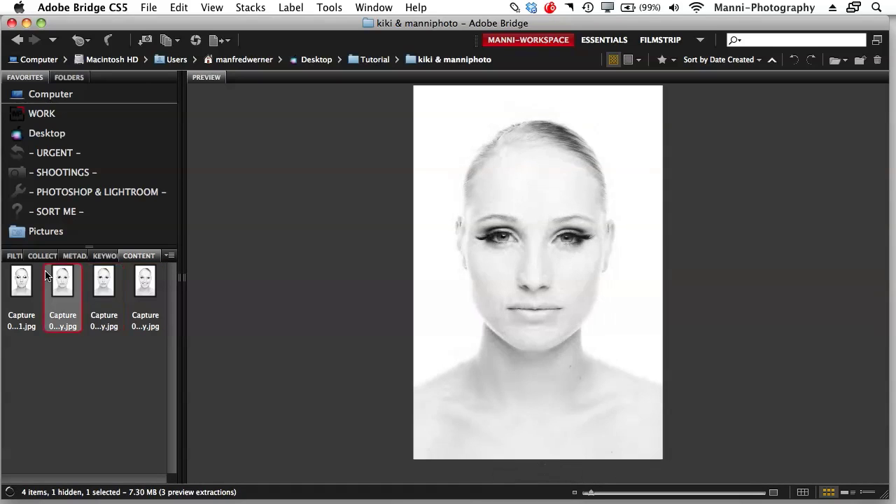
key(Left)
key(Left)
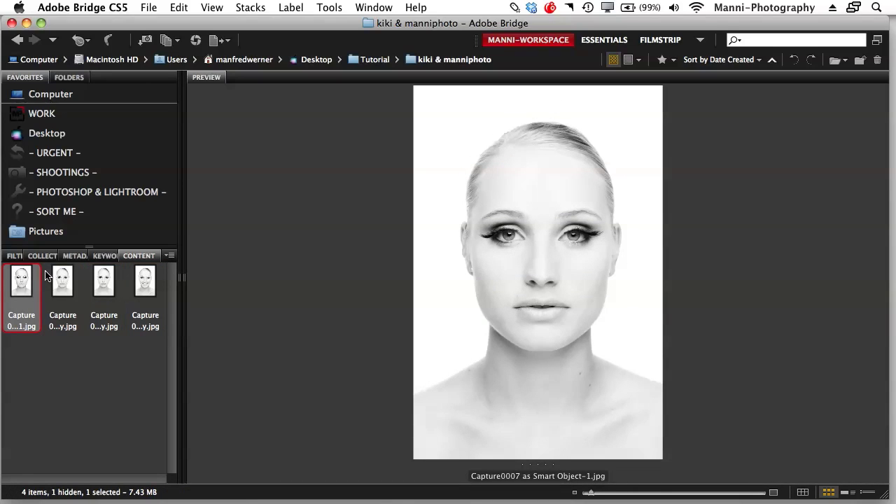